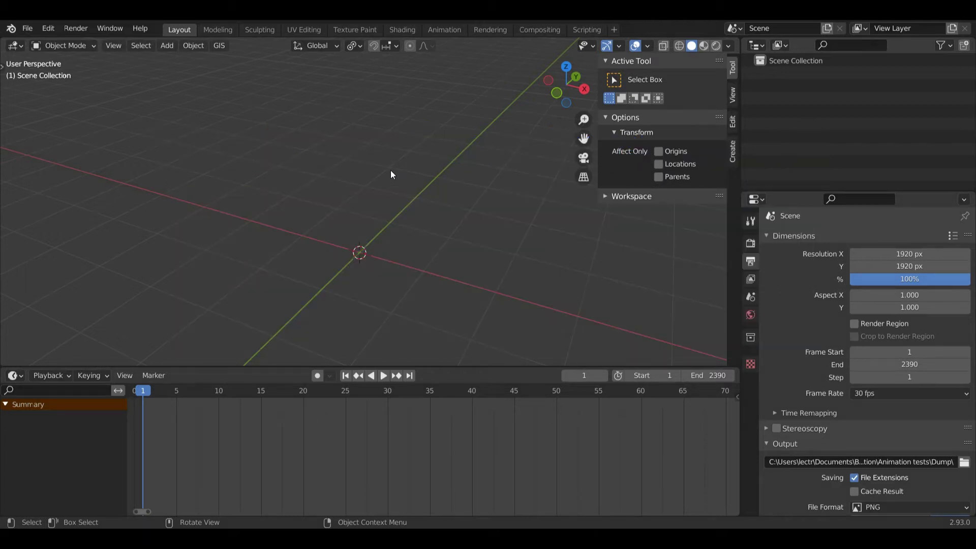
- Add a Text object at the scene origin and view it from above
key("shift")
key("shift+a")
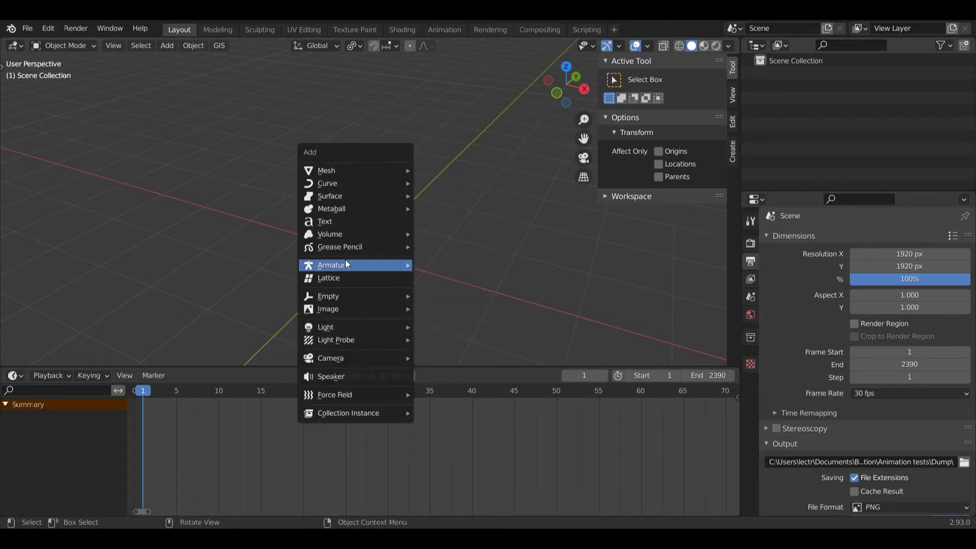
left_click(346, 223)
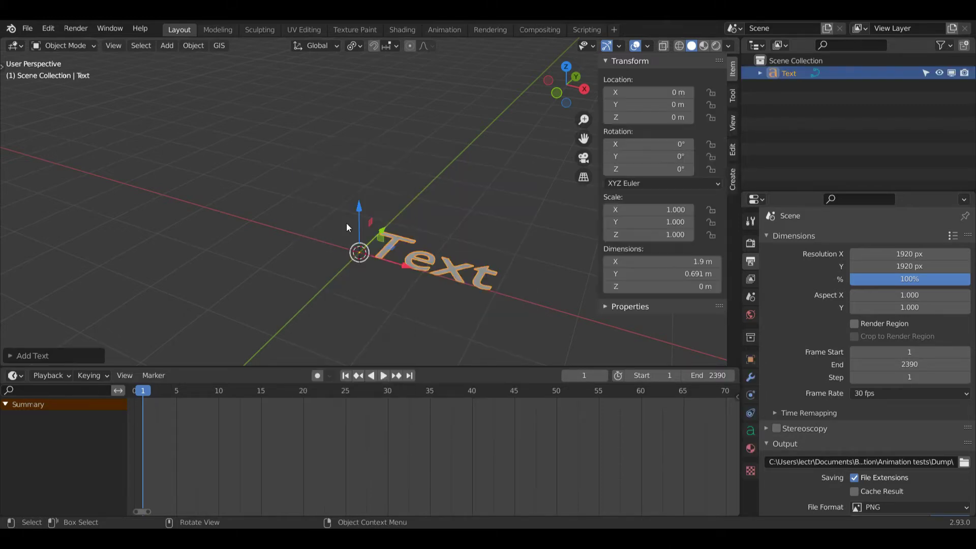
middle_click_drag(528, 187, 496, 220)
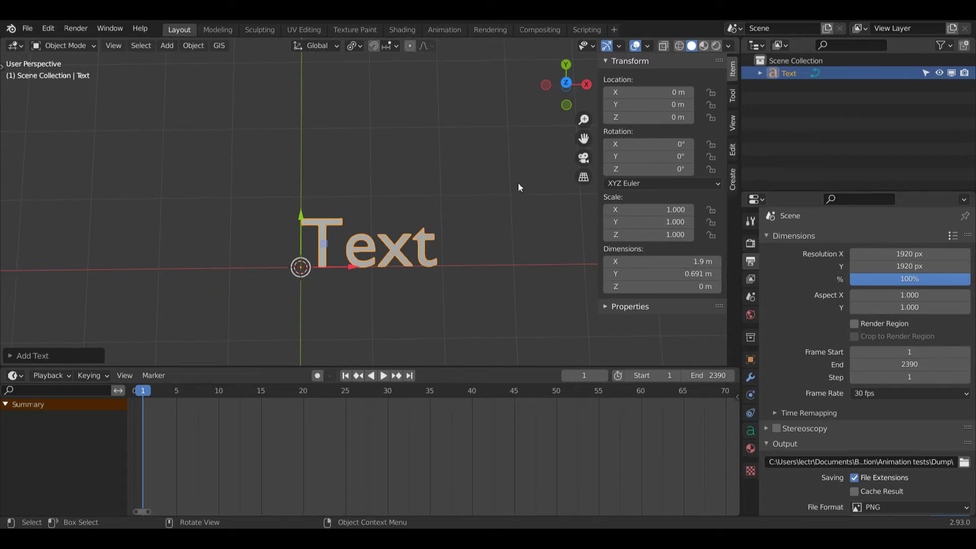
key("ctrl+Tab")
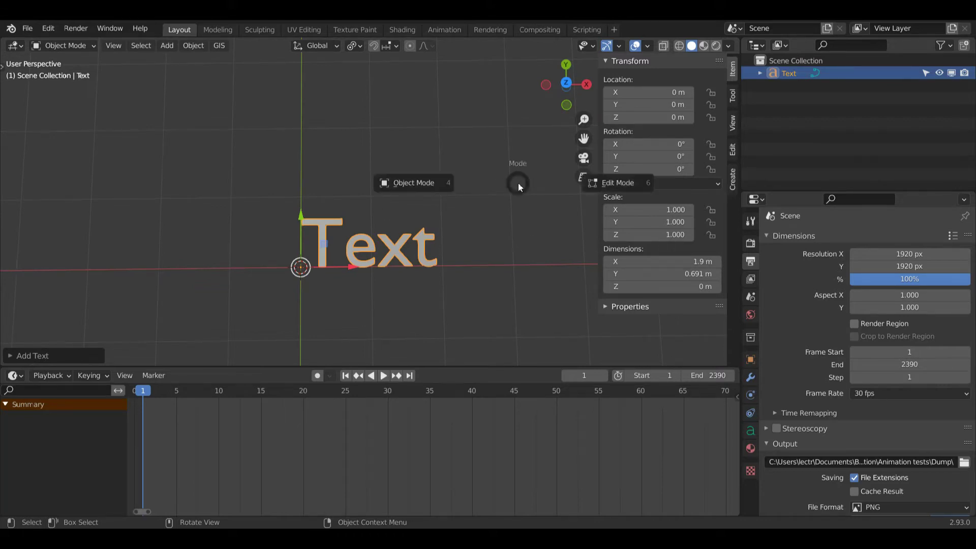
- Replace the default 'Text' with 'Blender Inferno', removing stray characters and the extra line
left_click(636, 185)
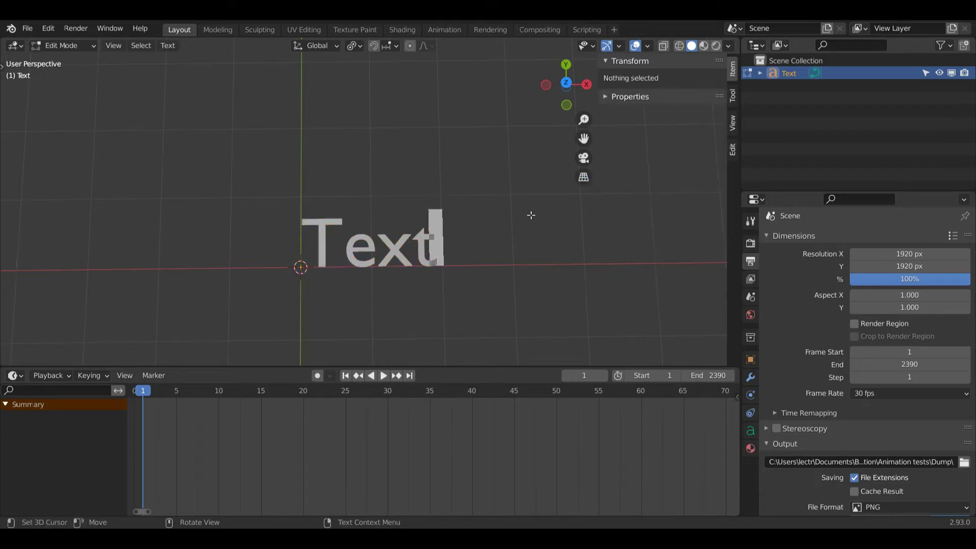
key("BackSpace")
key("BackSpace")
key("BackSpace")
key("BackSpace")
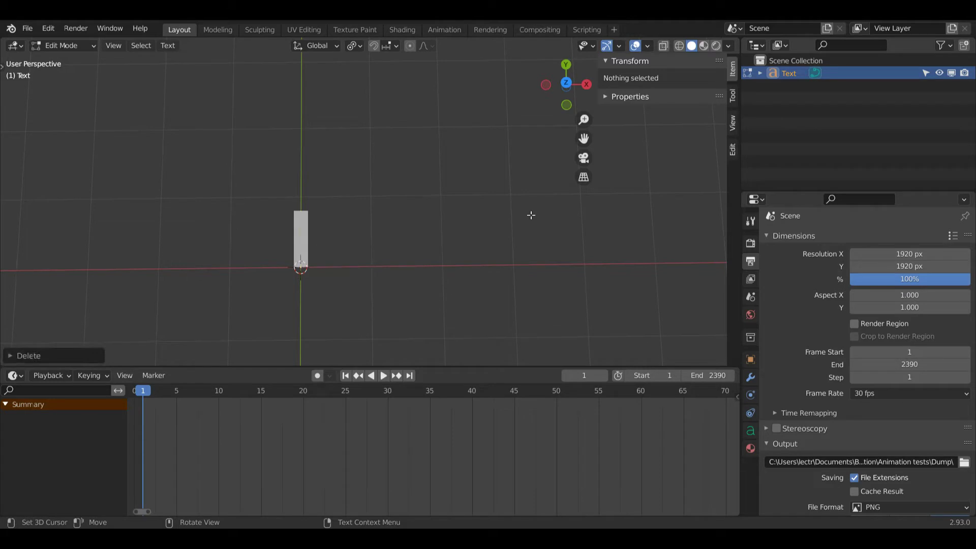
type("fkumjyfjg.gvmj")
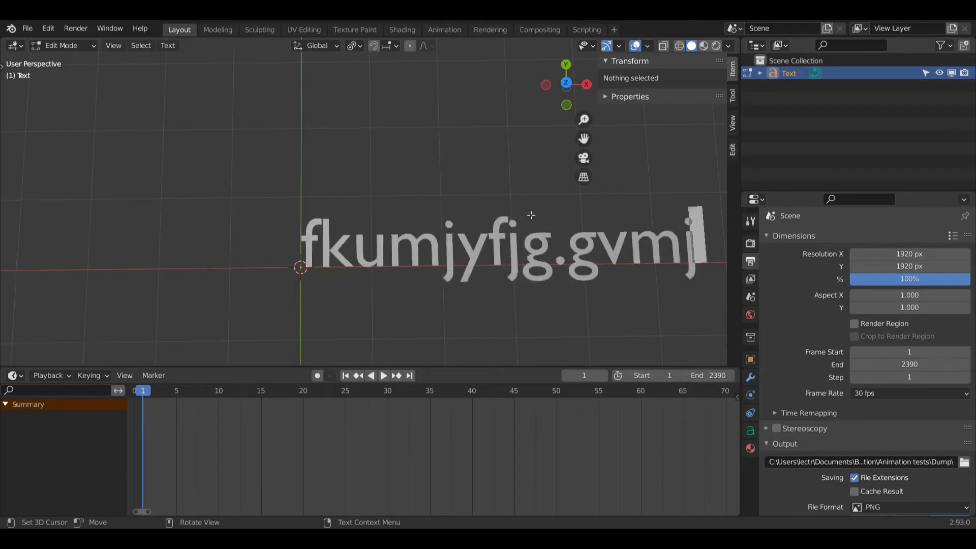
type("f")
key("BackSpace")
key("BackSpace")
key("BackSpace")
key("BackSpace")
key("BackSpace")
key("BackSpace")
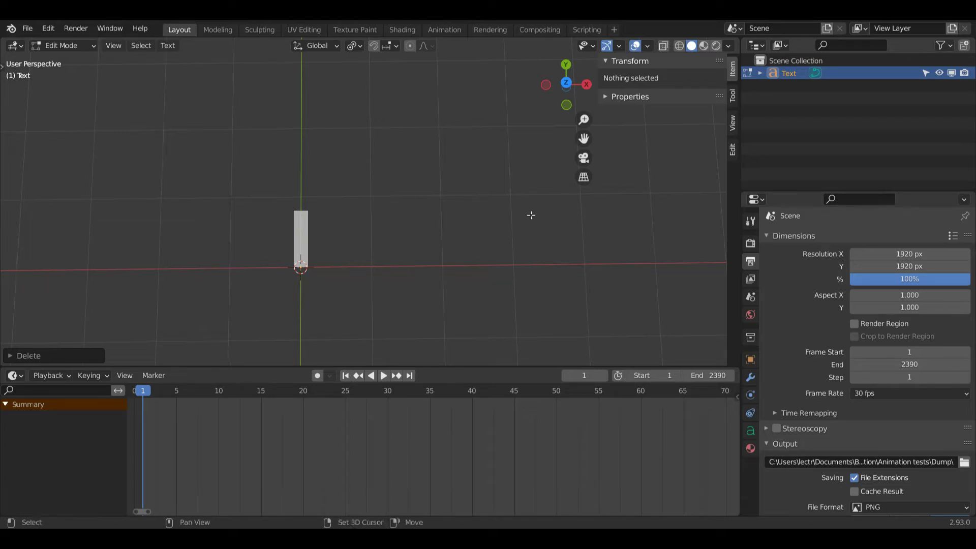
type("Blender Inferno")
left_click_drag(583, 138, 162, 138)
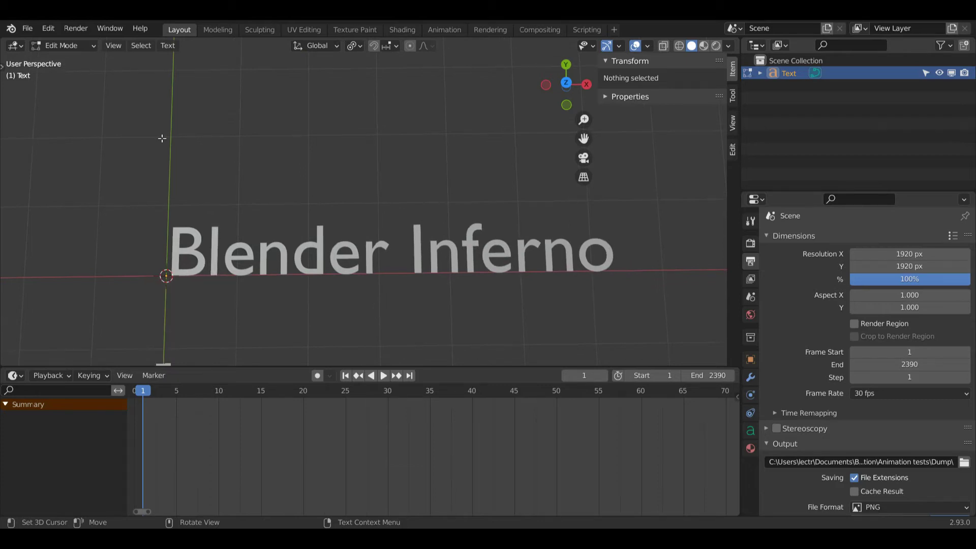
left_click_drag(584, 120, 583, 145)
key("Return")
type("ug;ig.ig")
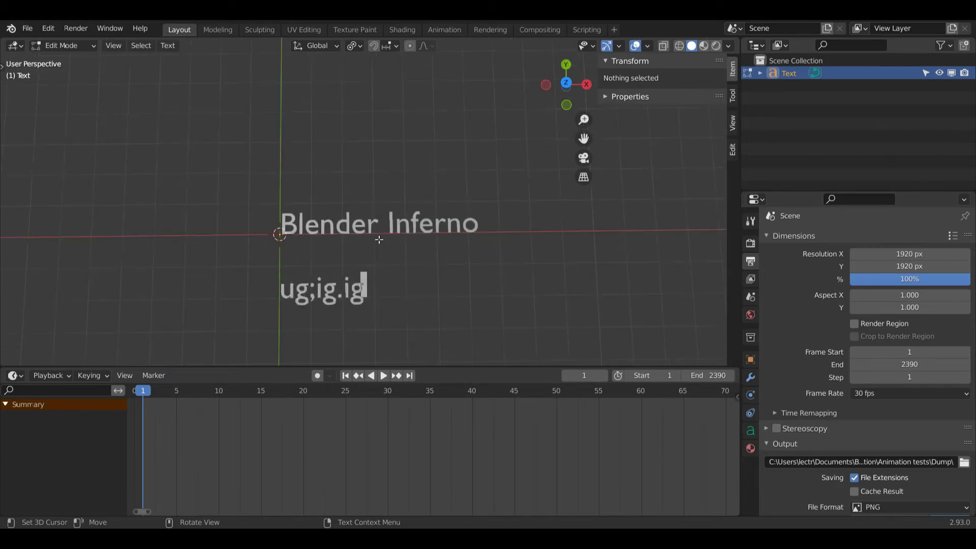
key("BackSpace")
key("BackSpace")
key("BackSpace")
type("ferno")
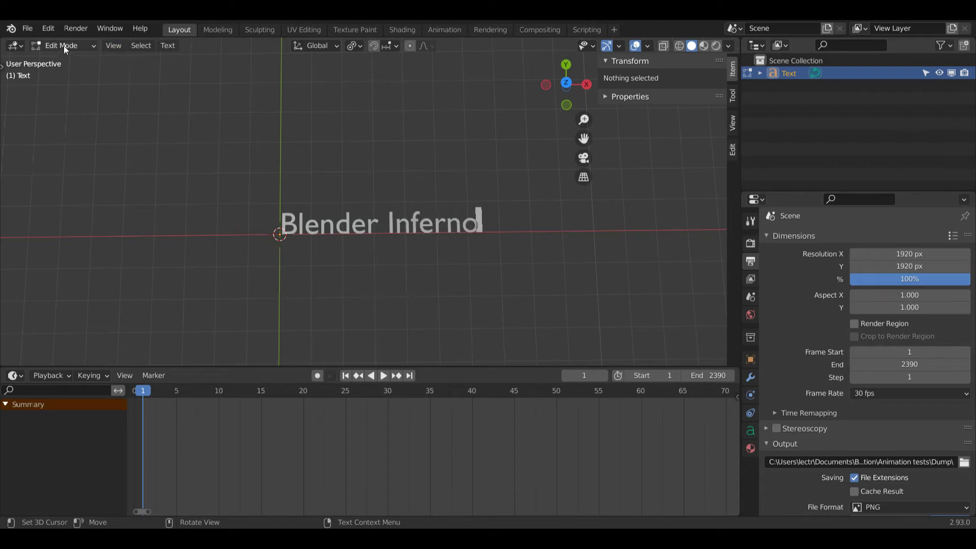
key("ctrl+Tab")
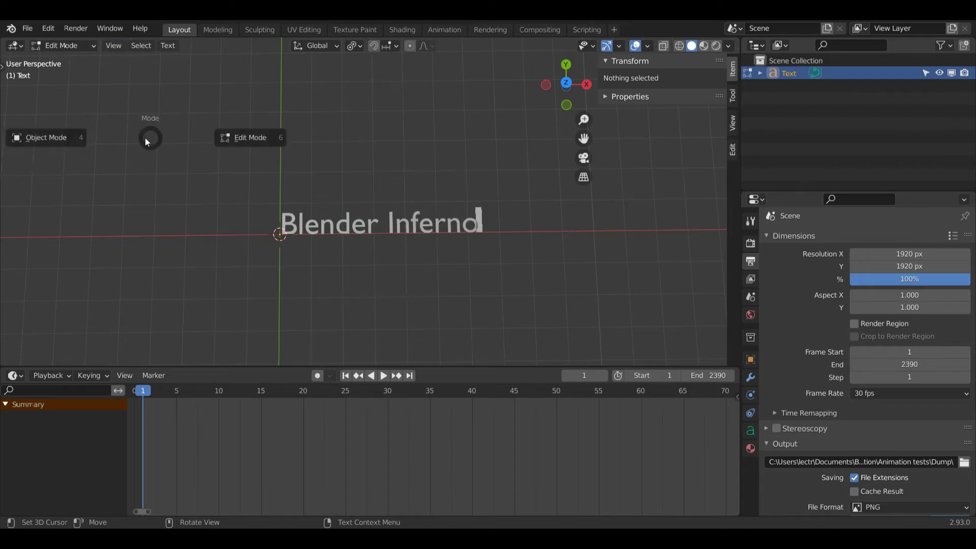
- Return the text to Object Mode and show its Object Data properties
left_click(44, 138)
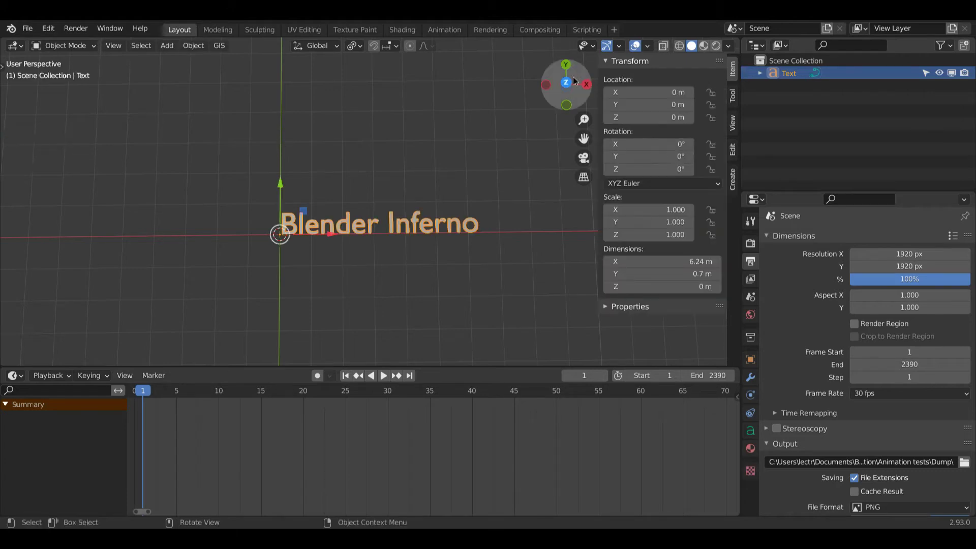
left_click_drag(566, 83, 580, 76)
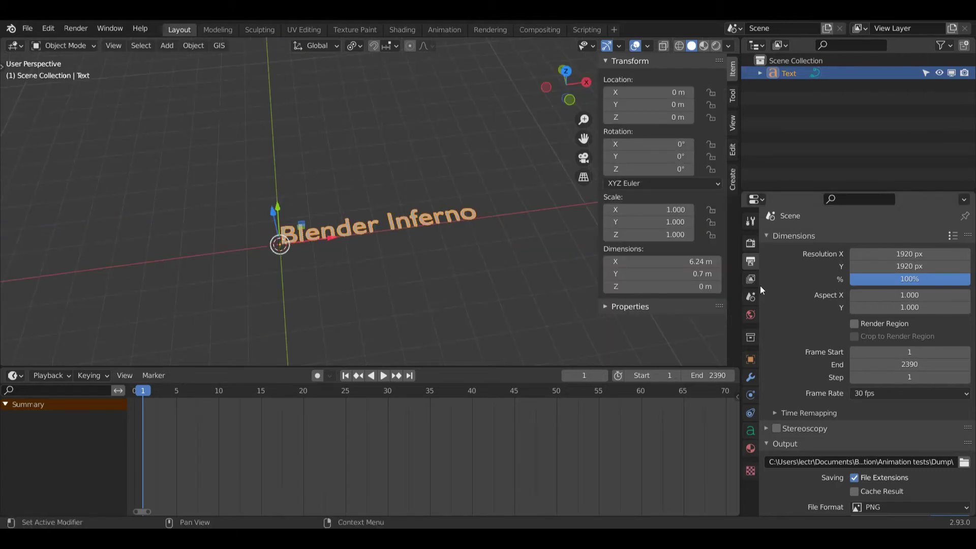
left_click(750, 432)
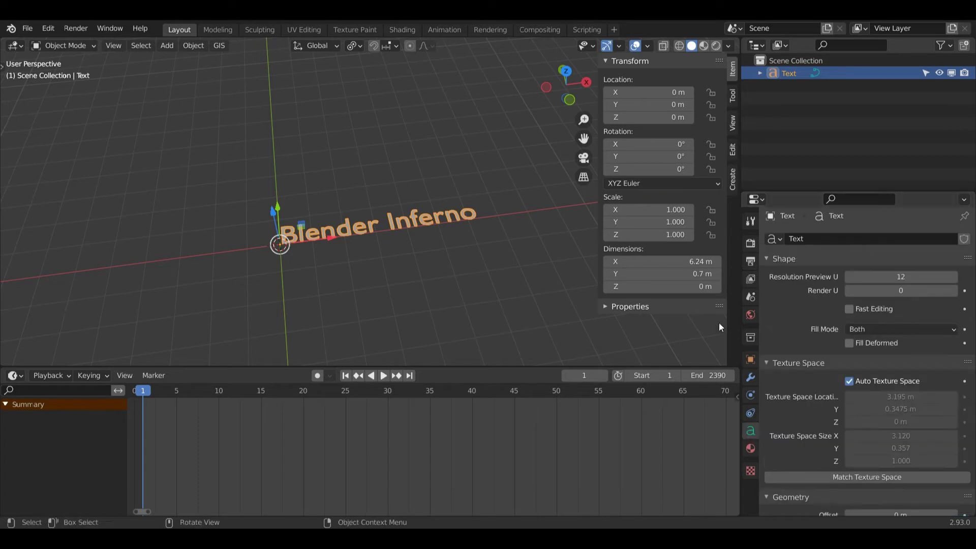
scroll(918, 358, "down", 1)
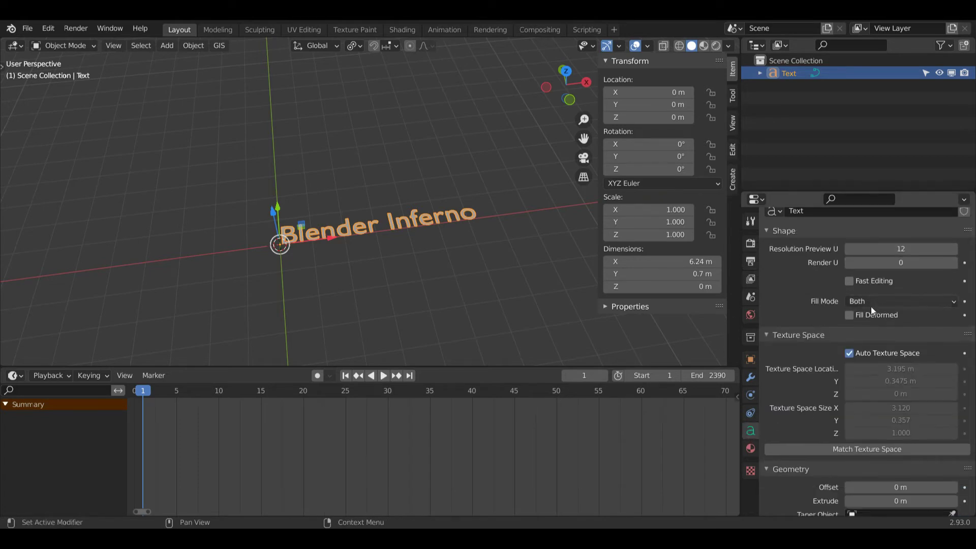
scroll(874, 363, "down", 3)
scroll(875, 363, "down", 2)
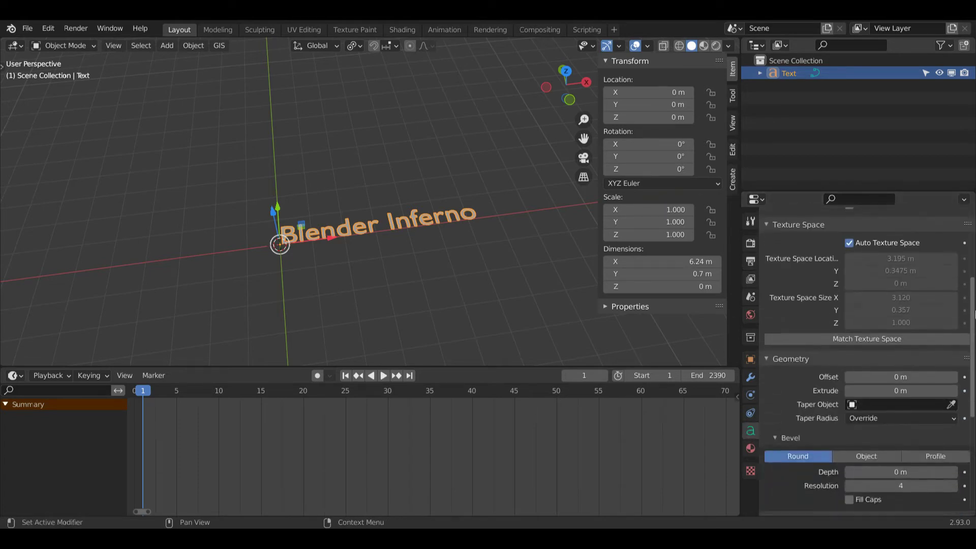
scroll(874, 363, "down", 2)
scroll(874, 363, "down", 4)
left_click(875, 363)
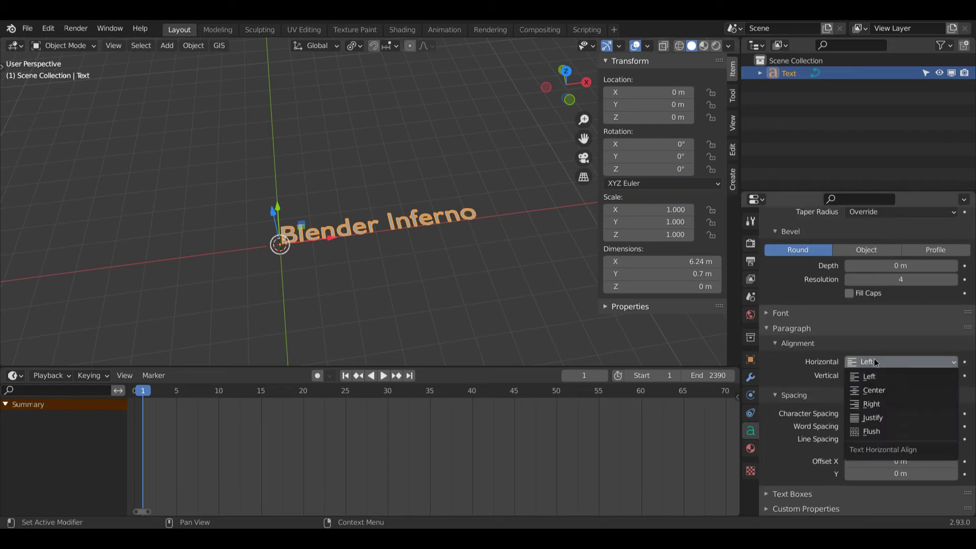
left_click(874, 390)
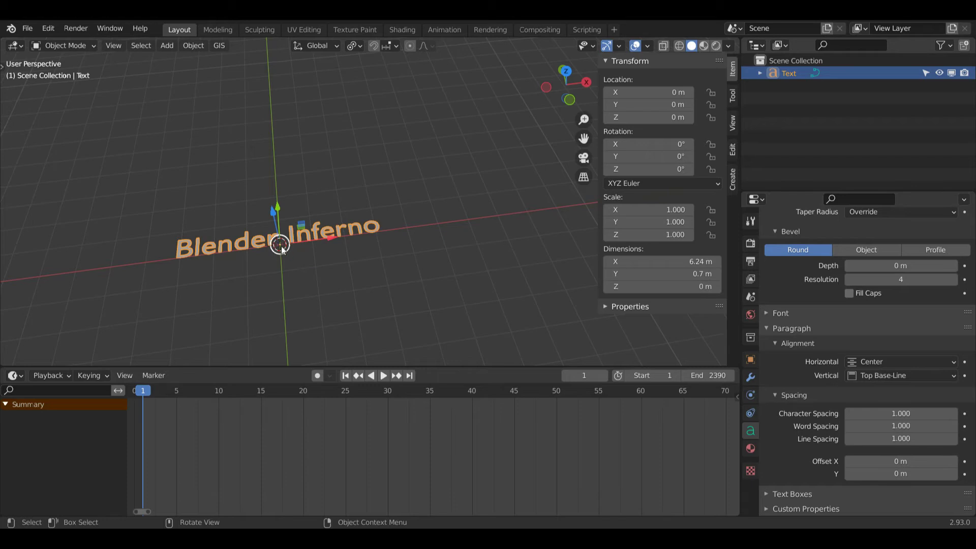
scroll(883, 365, "down", 1, "ctrl")
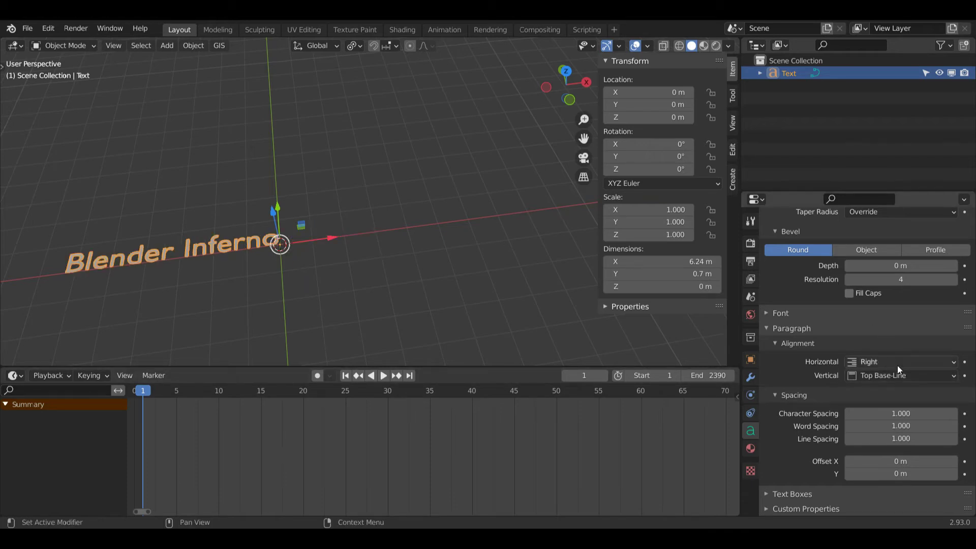
left_click(896, 363)
left_click(878, 377)
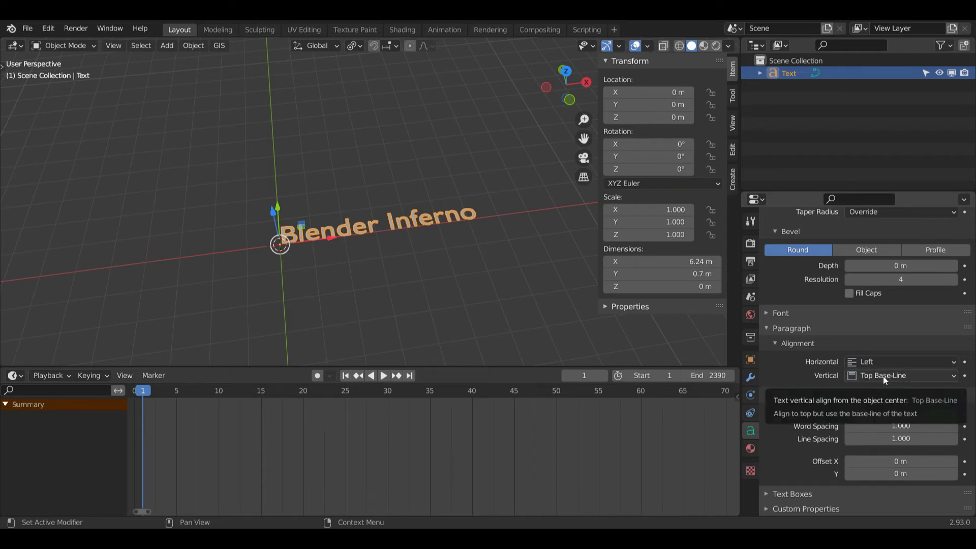
left_click(890, 378)
left_click(888, 399)
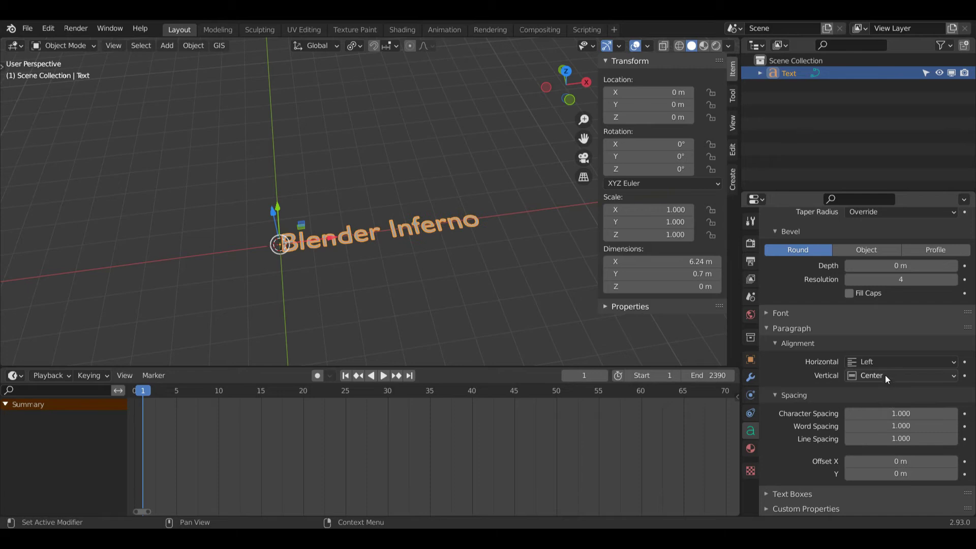
left_click(886, 376)
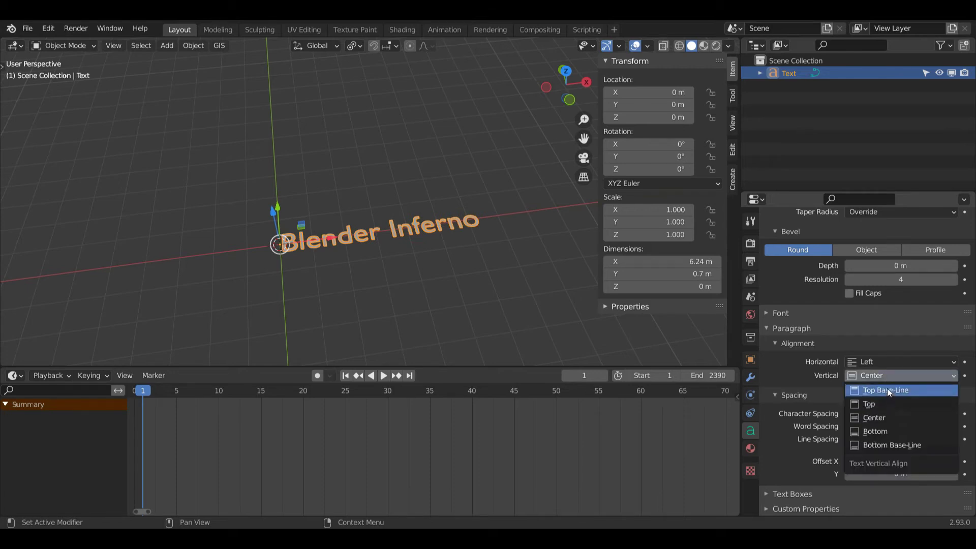
left_click(885, 390)
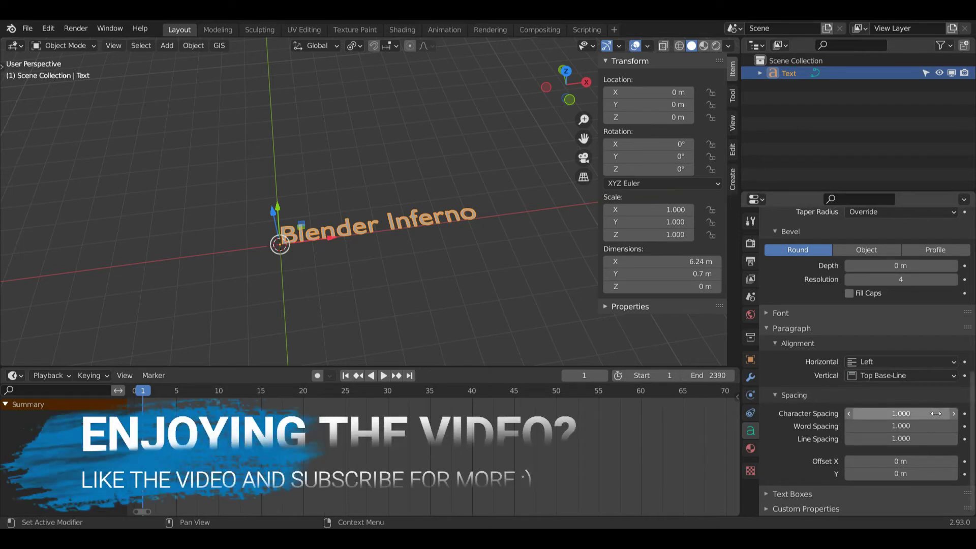
- Set the text's Character Spacing to 0.85
mouse_move(946, 413)
left_mouse_down()
mouse_move(921, 414)
mouse_move(930, 414)
left_mouse_up()
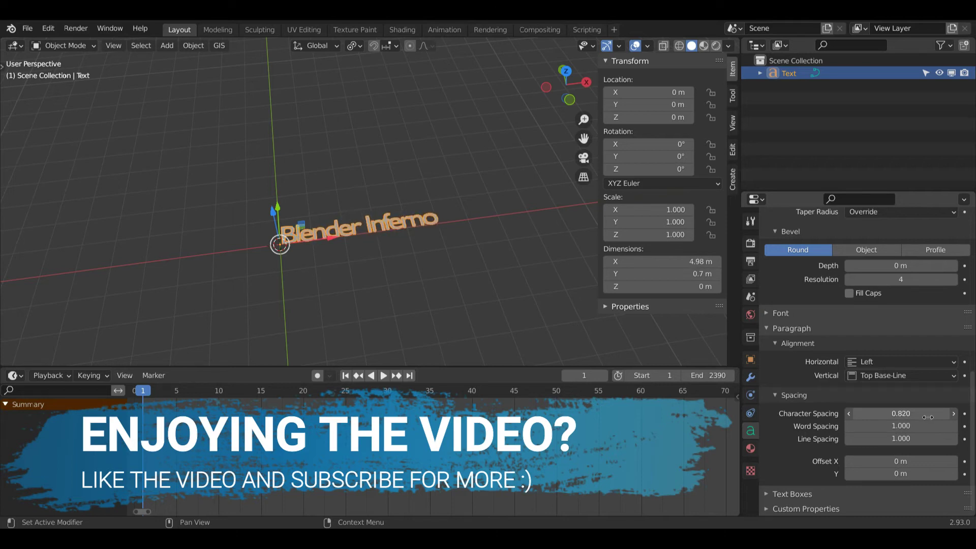
left_click(929, 417)
type("0")
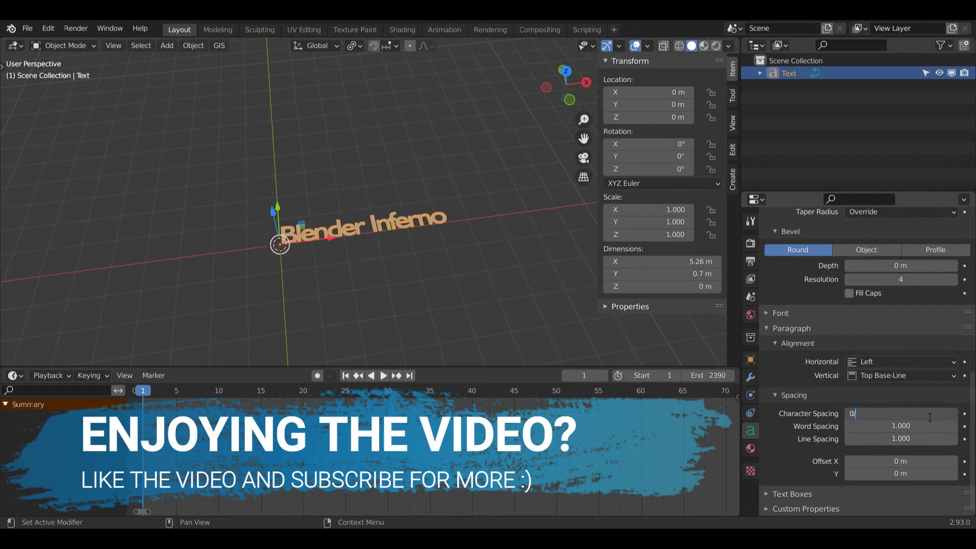
key("Return")
left_click(912, 415)
type("0.85")
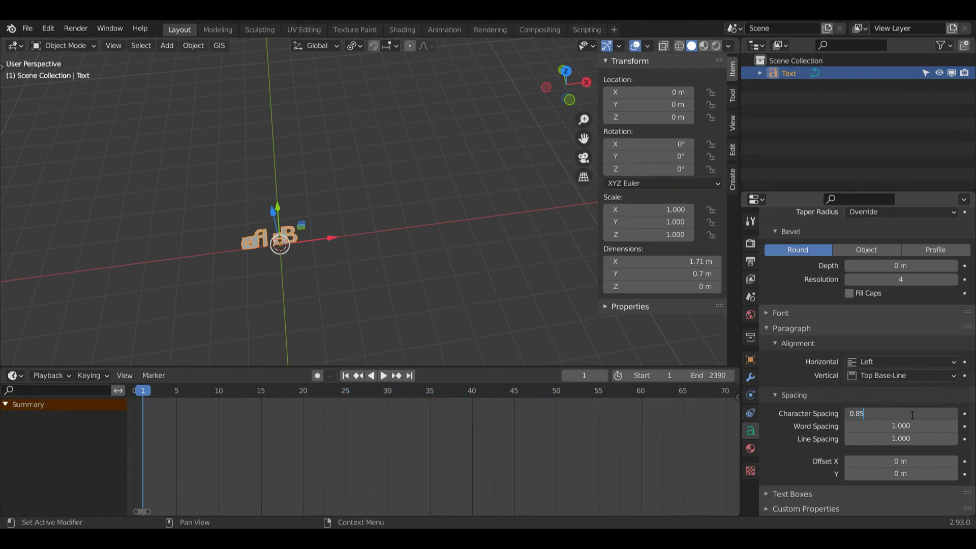
type("50")
key("Return")
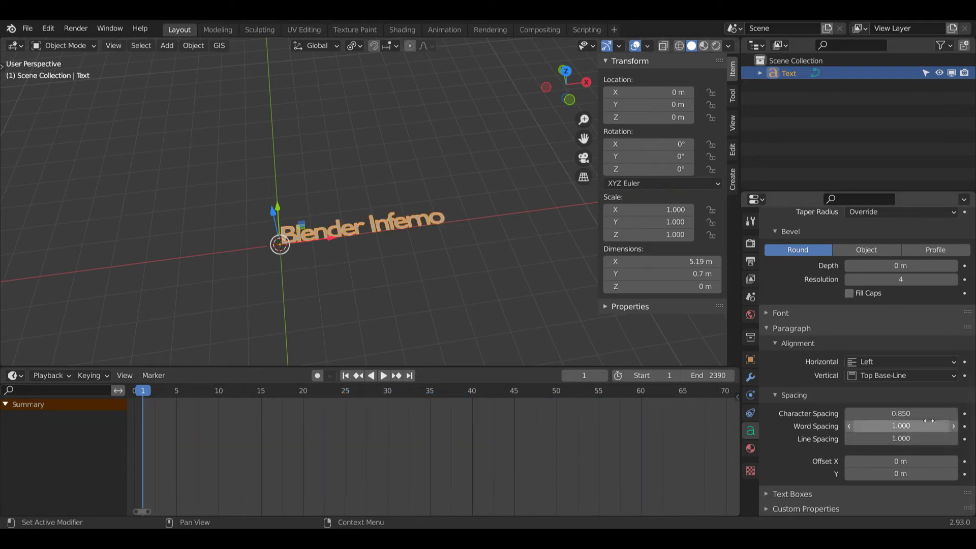
- Try a horizontal text offset, then reset both offsets to 0
left_click(888, 463)
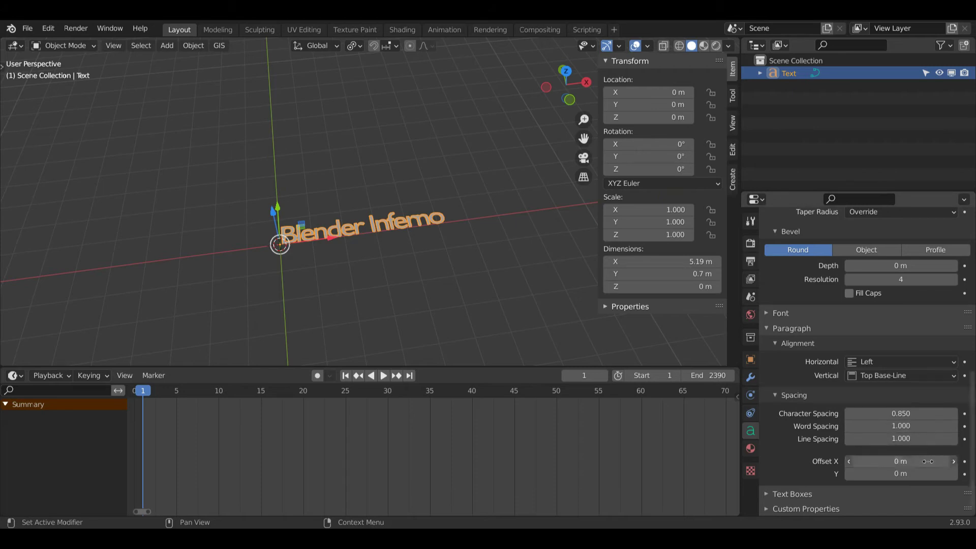
type("-0.262")
key("Return")
mouse_move(907, 461)
left_mouse_down()
mouse_move(875, 466)
mouse_move(884, 474)
left_mouse_up()
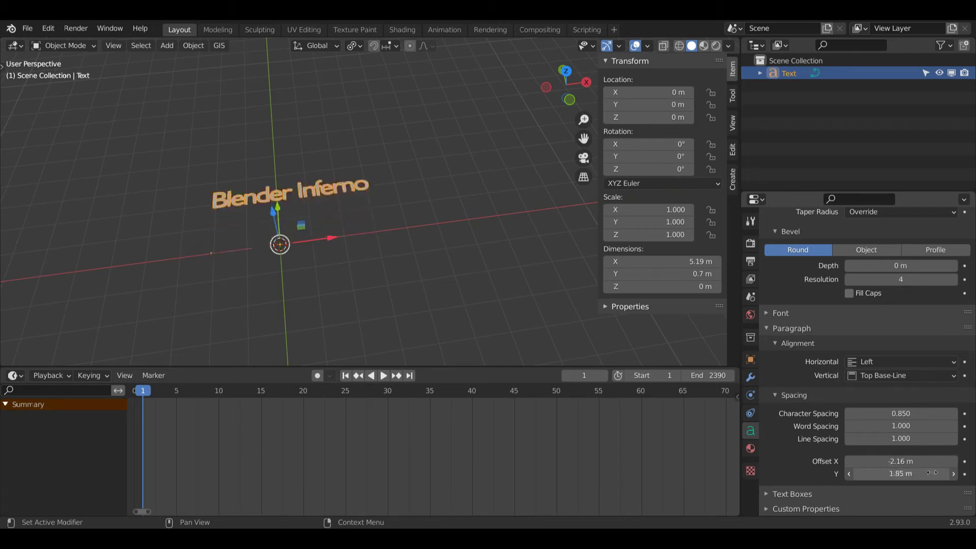
key("BackSpace")
key("BackSpace")
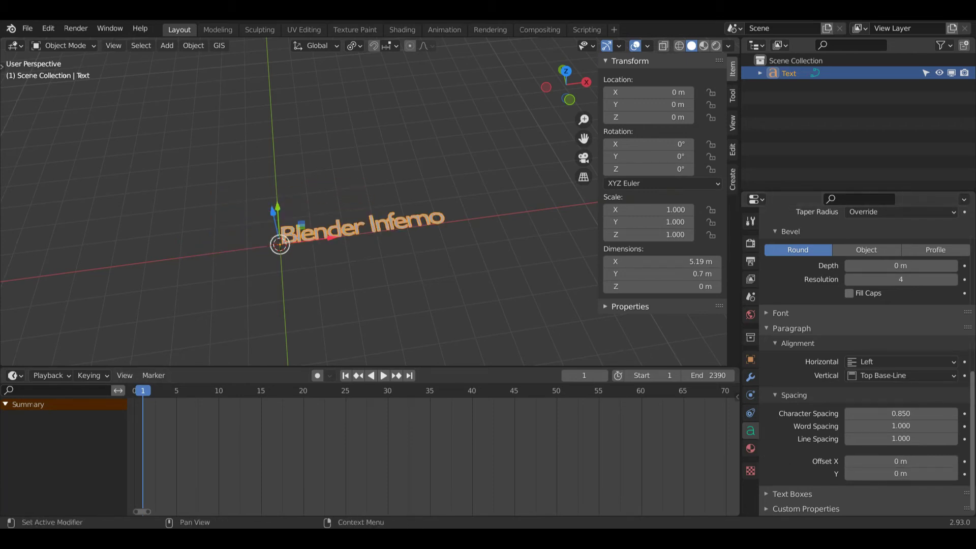
left_click(792, 494)
scroll(815, 504, "down", 4)
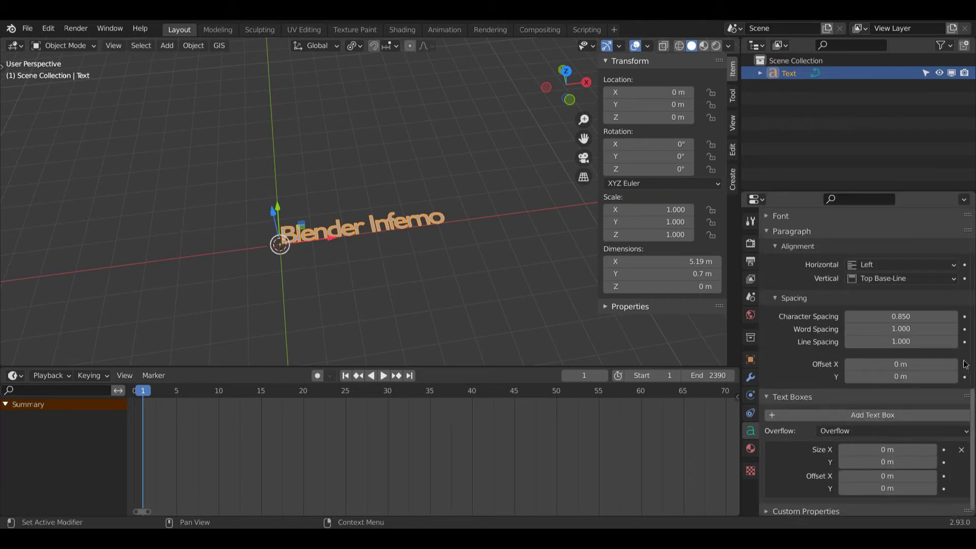
scroll(957, 311, "up", 10)
scroll(957, 312, "up", 2)
scroll(957, 312, "up", 6)
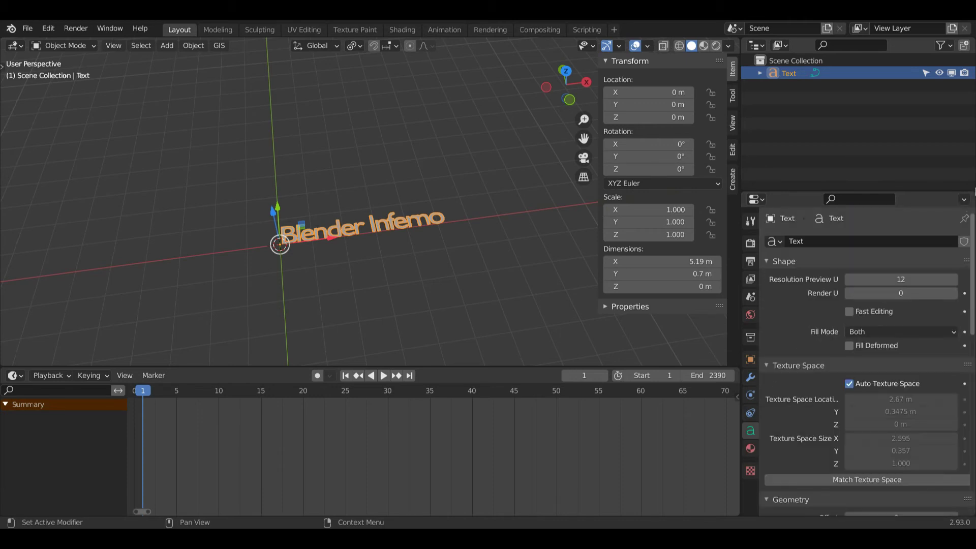
left_click_drag(565, 84, 560, 91)
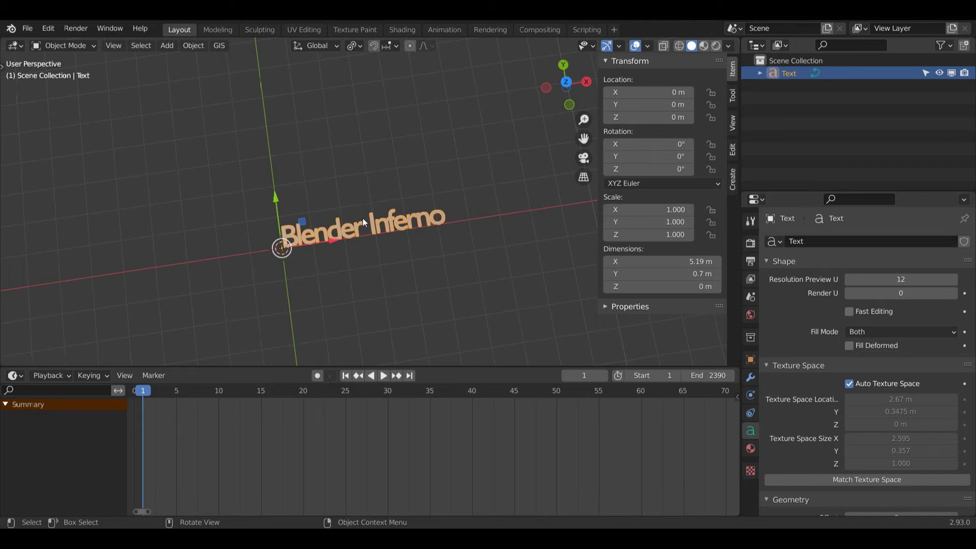
left_click_drag(563, 87, 549, 103)
- Convert the text to a mesh with Object > Convert and inspect its geometry in Edit Mode
left_click(194, 47)
mouse_move(239, 380)
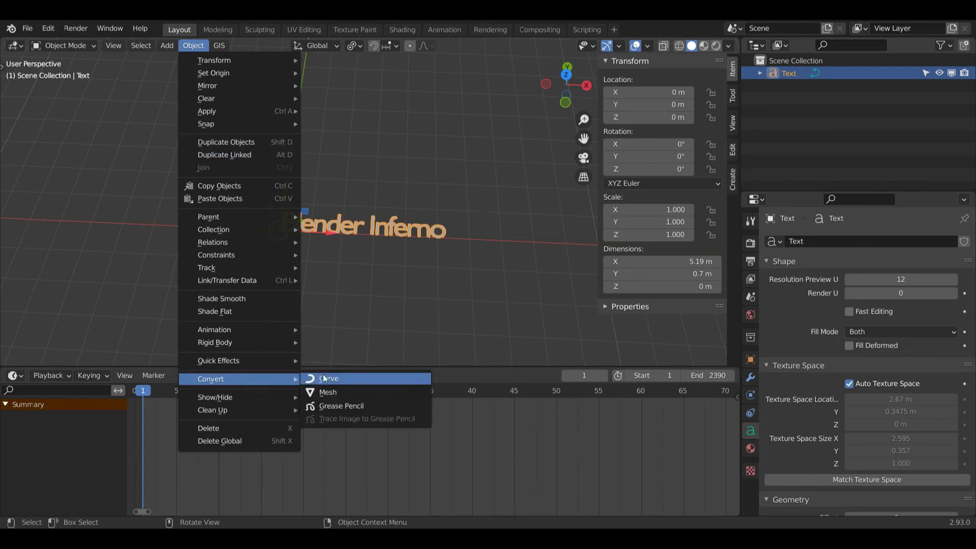
left_click(338, 391)
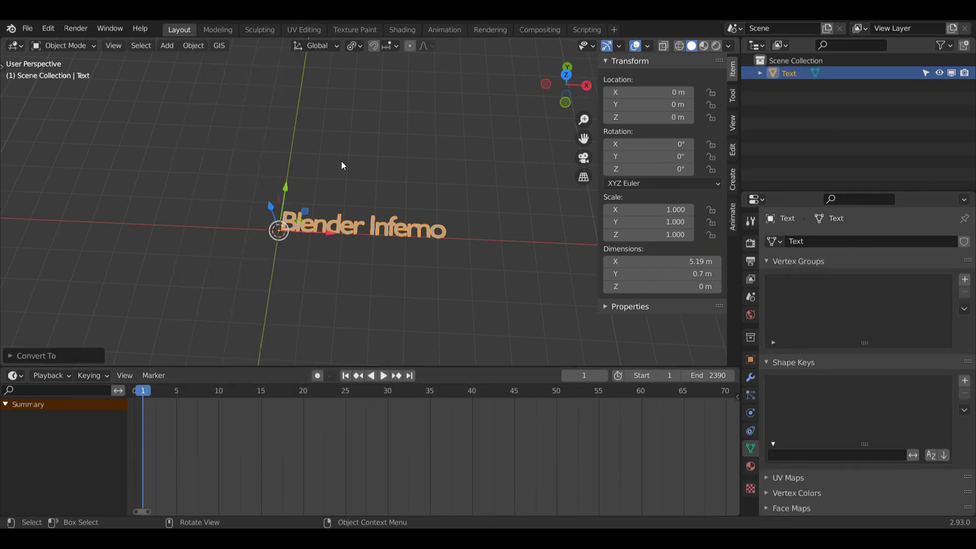
key("ctrl+Tab")
left_click(404, 162)
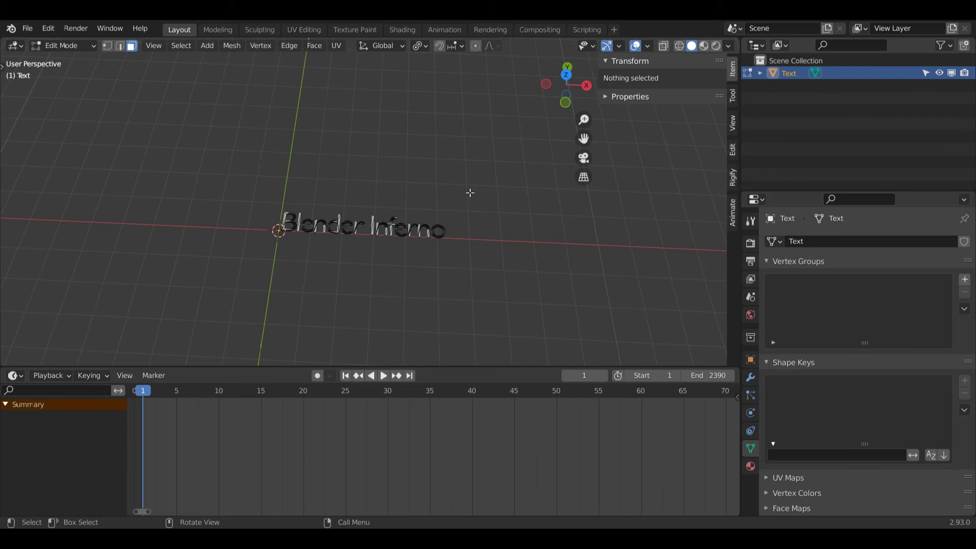
left_click_drag(566, 99, 532, 139)
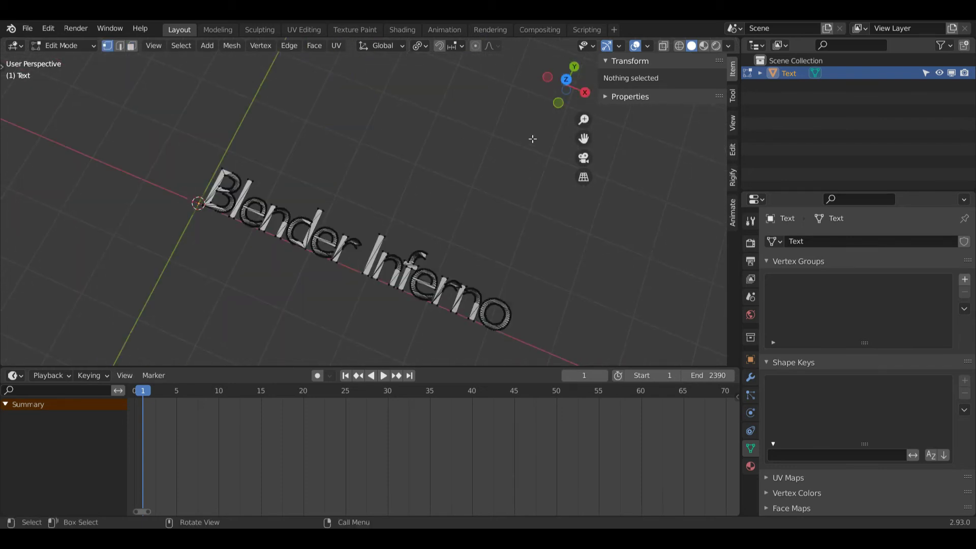
left_click_drag(582, 120, 580, 122)
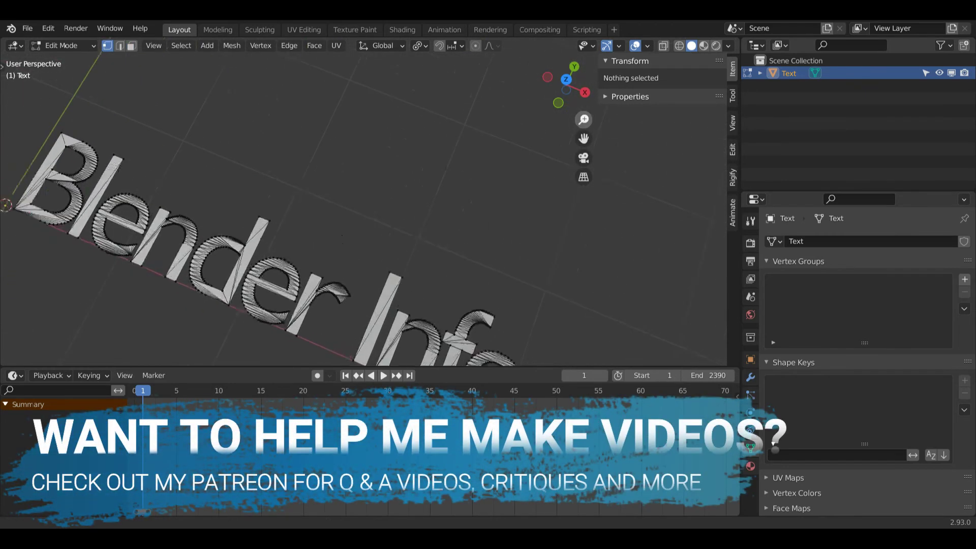
scroll(583, 132, "down", 3)
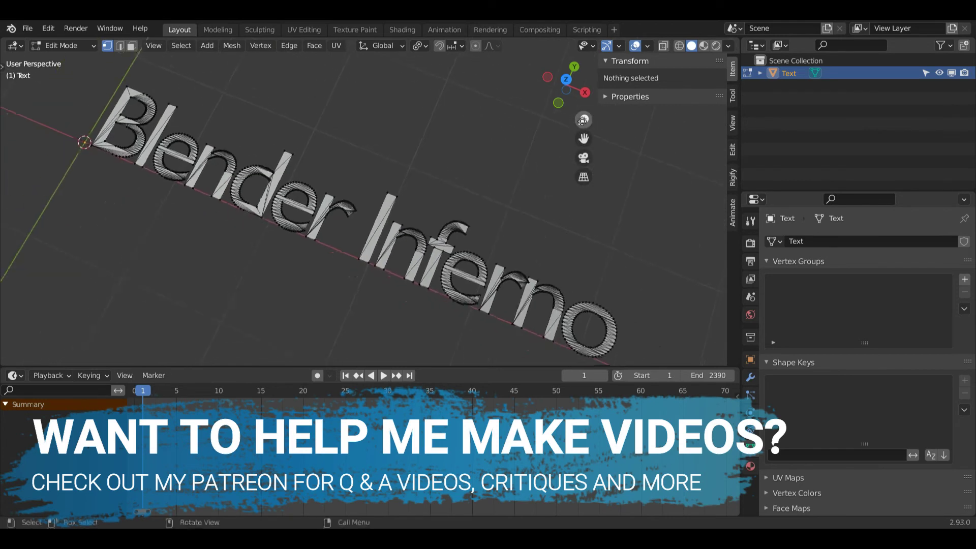
left_click_drag(570, 98, 570, 80)
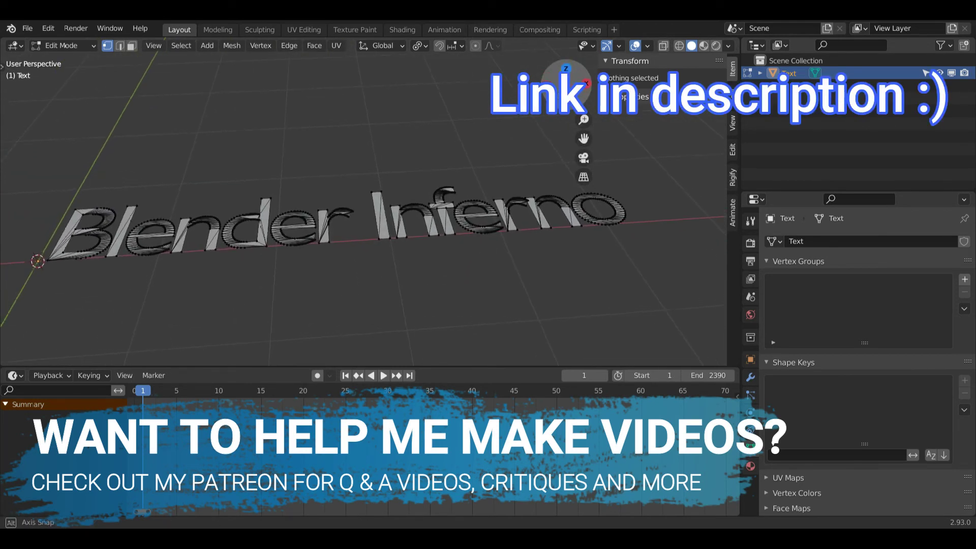
left_click_drag(571, 80, 568, 90)
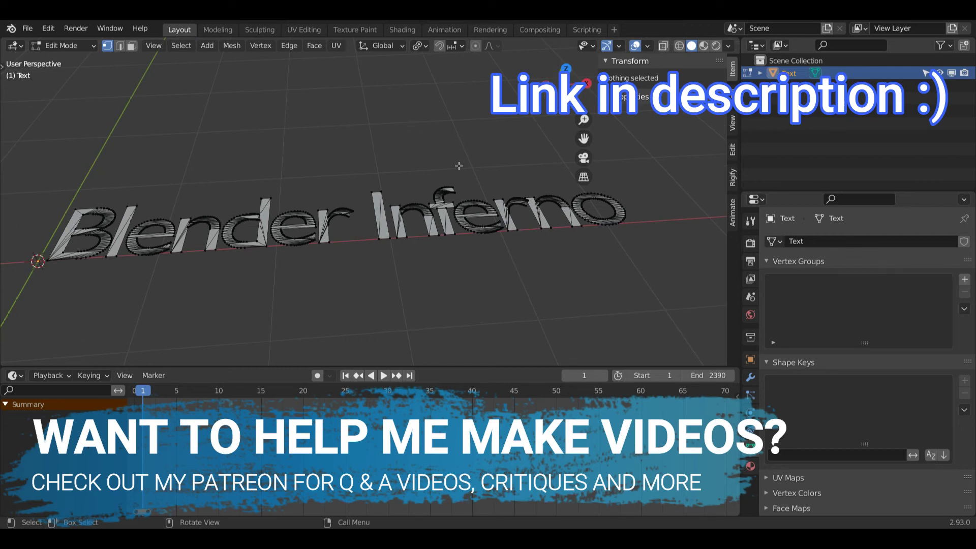
- Select all the letter geometry and extrude it up the Z axis about 0.34 m
key("a")
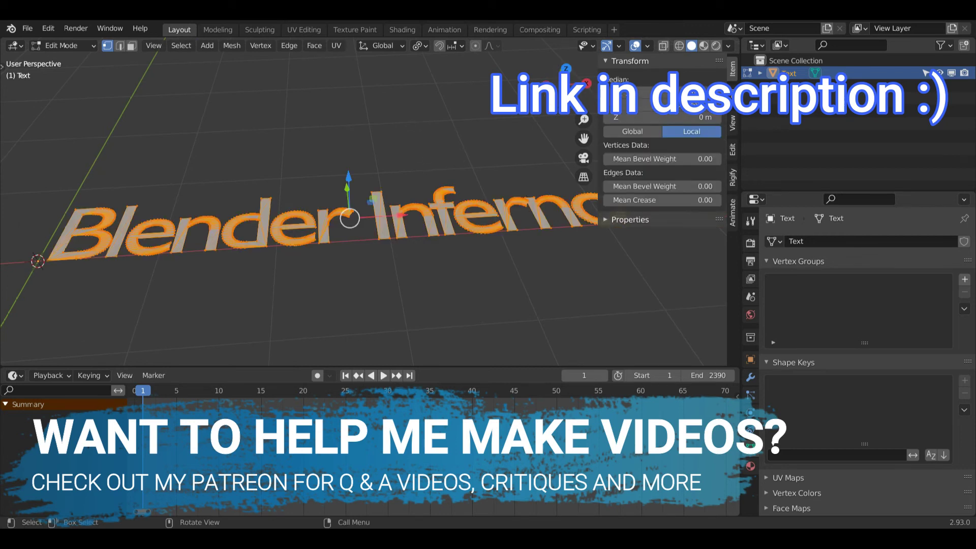
left_click_drag(566, 84, 566, 71)
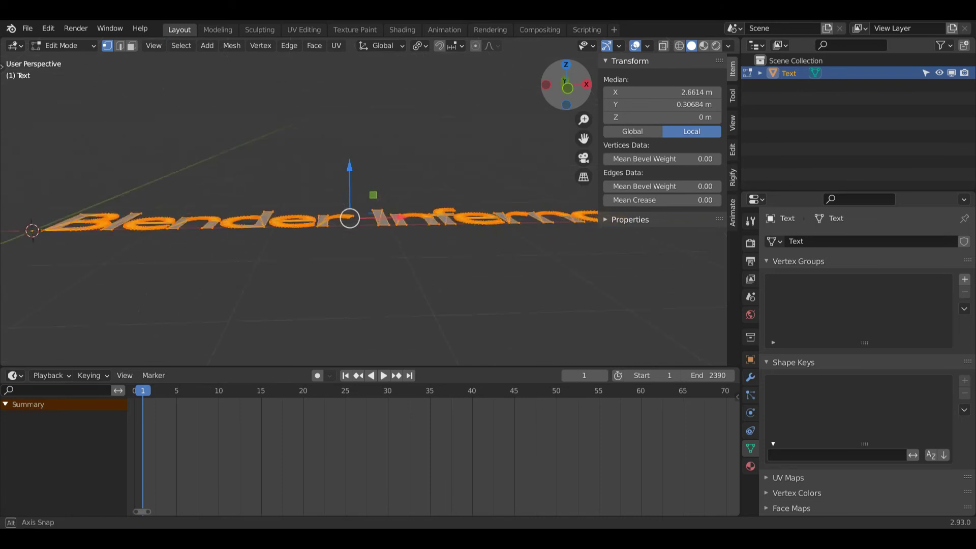
key("e")
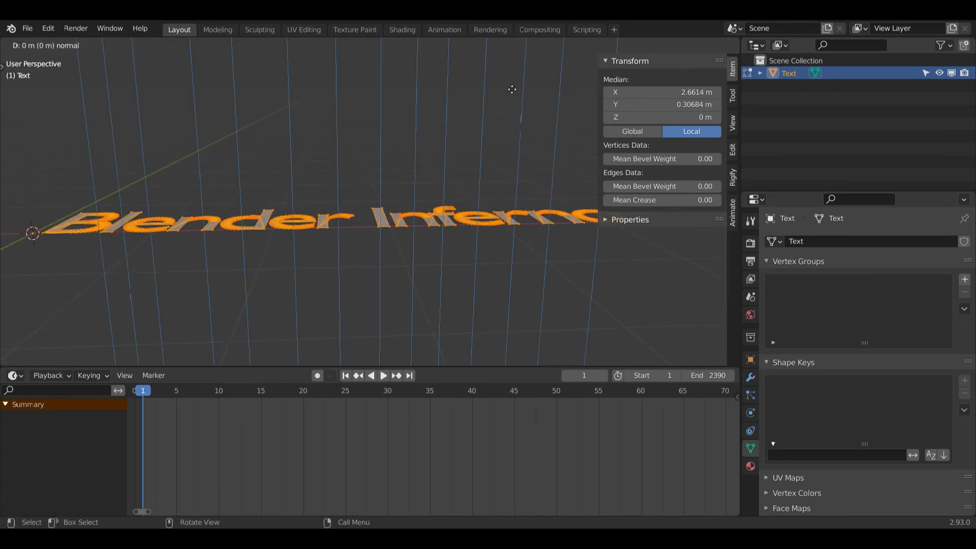
key("z")
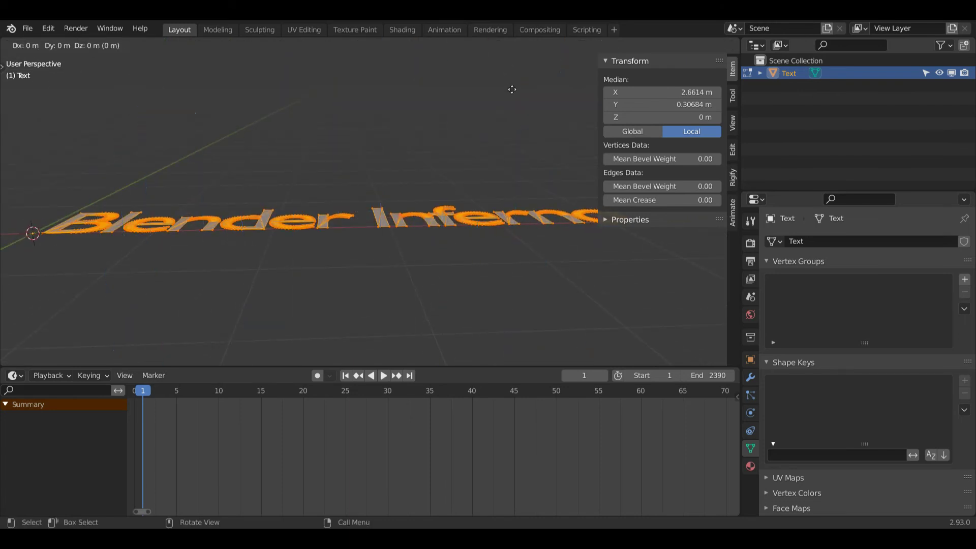
key("z")
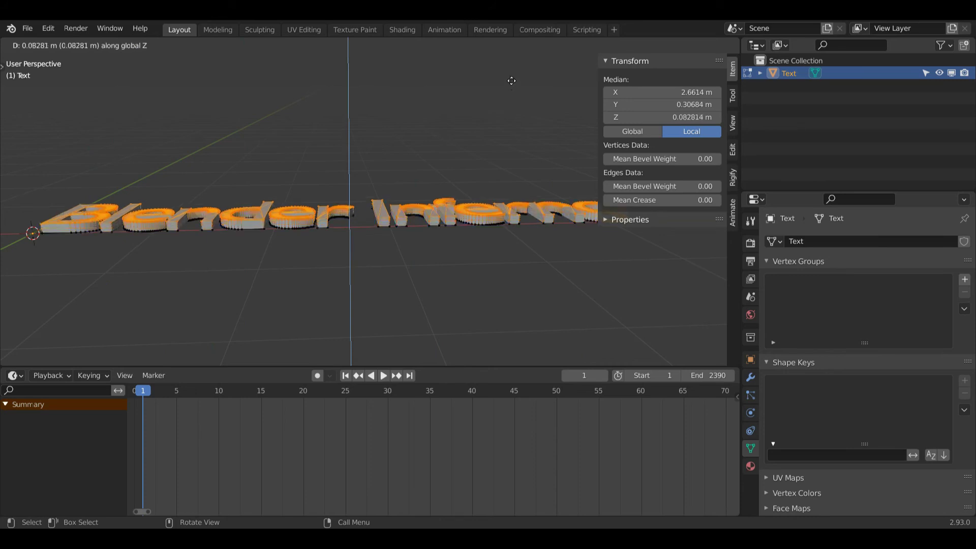
left_click(512, 53)
left_click_drag(566, 80, 562, 91)
key("ctrl+Tab")
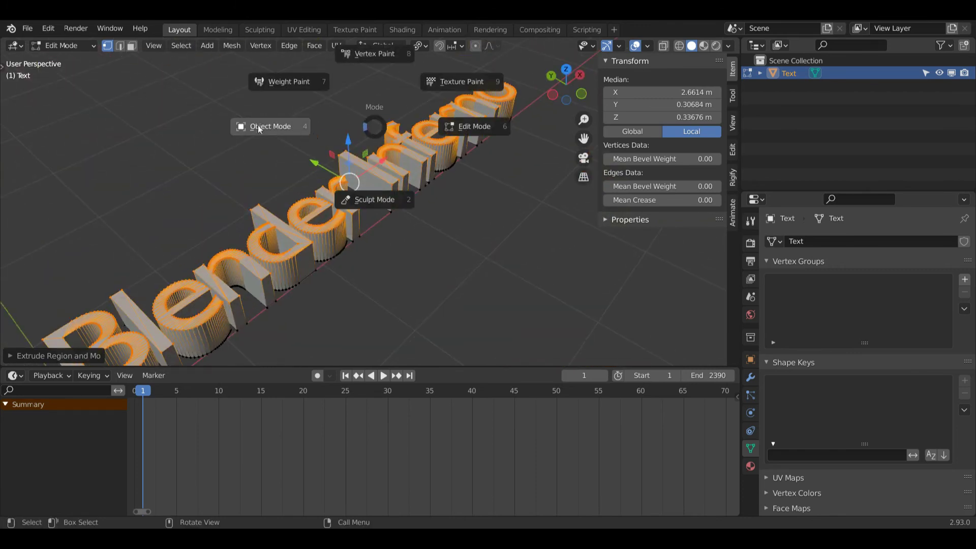
- Return to Object Mode and switch the viewport to Material Preview shading
left_click(260, 129)
left_click_drag(566, 84, 563, 87)
left_click_drag(583, 119, 583, 135)
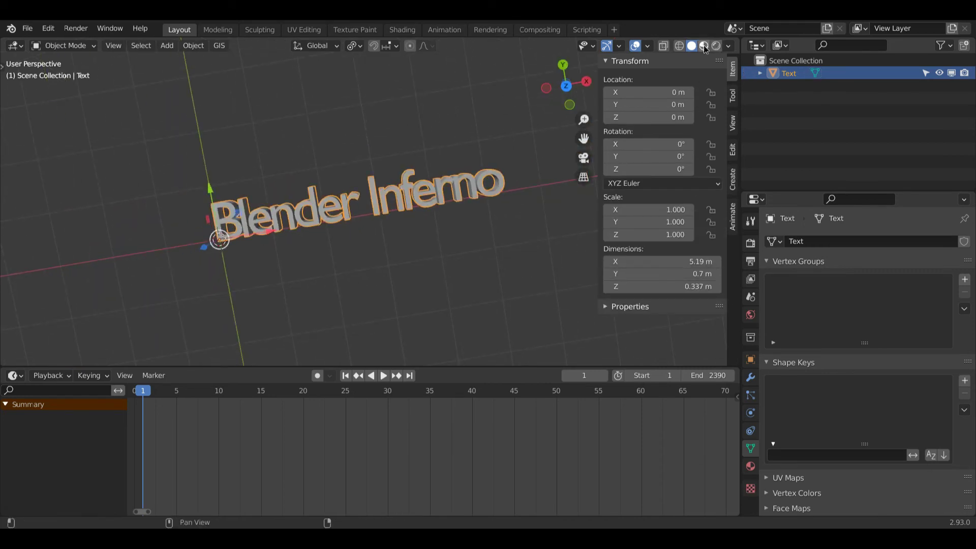
left_click(705, 48)
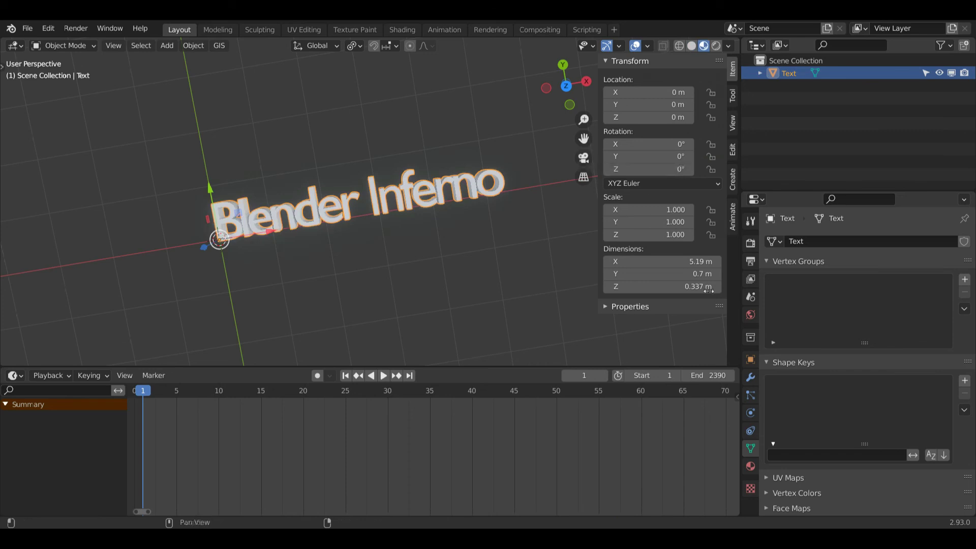
- Add a new material to the text with a red Base Color
left_click(750, 466)
left_click(805, 279)
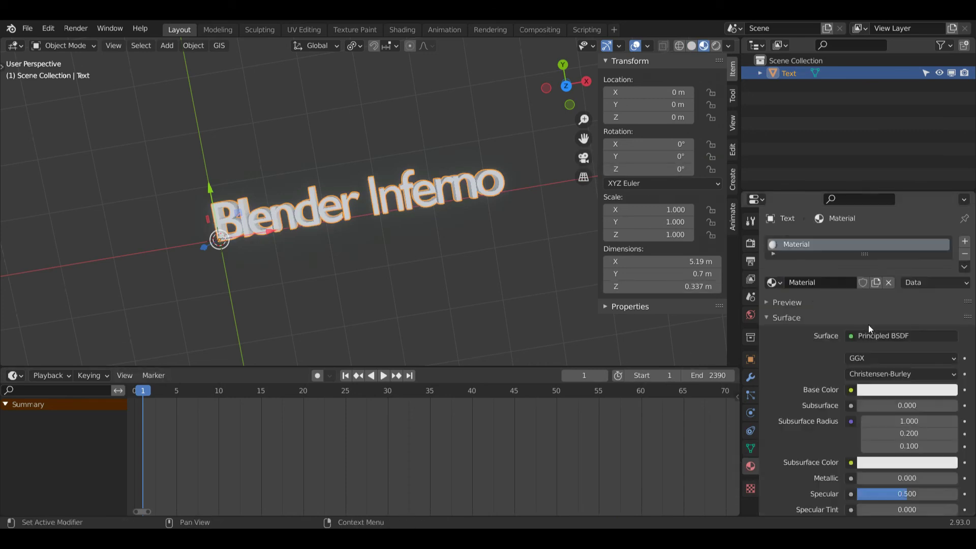
left_click(896, 390)
left_click_drag(897, 282, 890, 294)
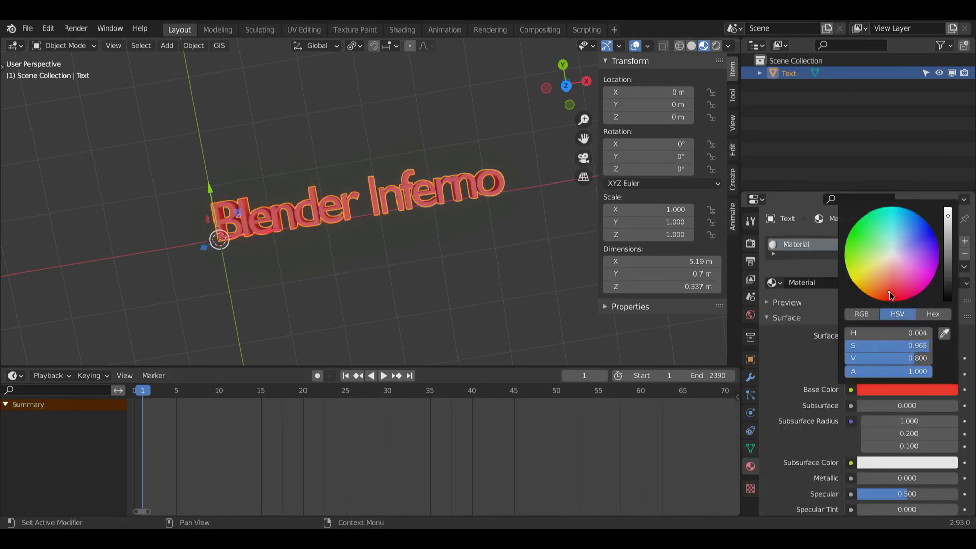
mouse_move(574, 86)
left_mouse_down()
mouse_move(567, 99)
mouse_move(565, 85)
left_mouse_up()
left_click(567, 126)
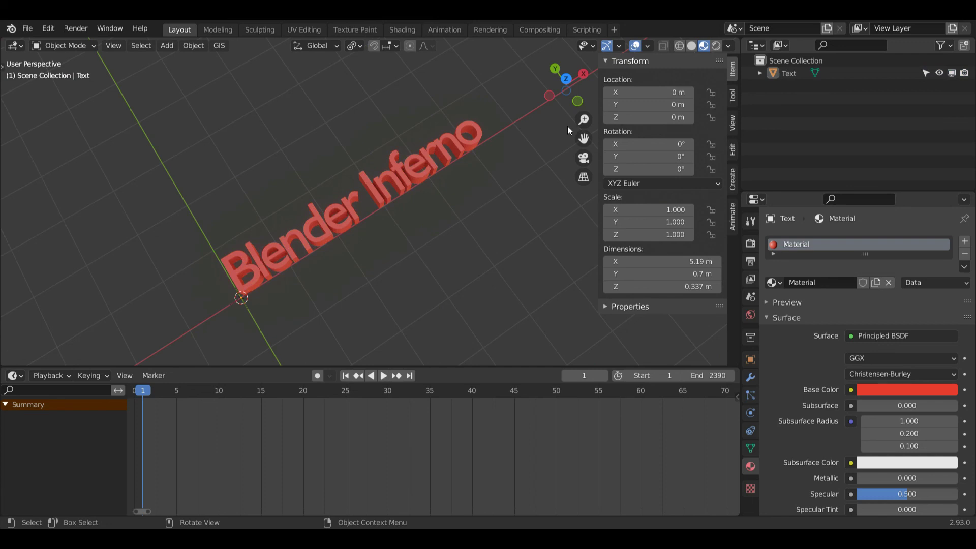